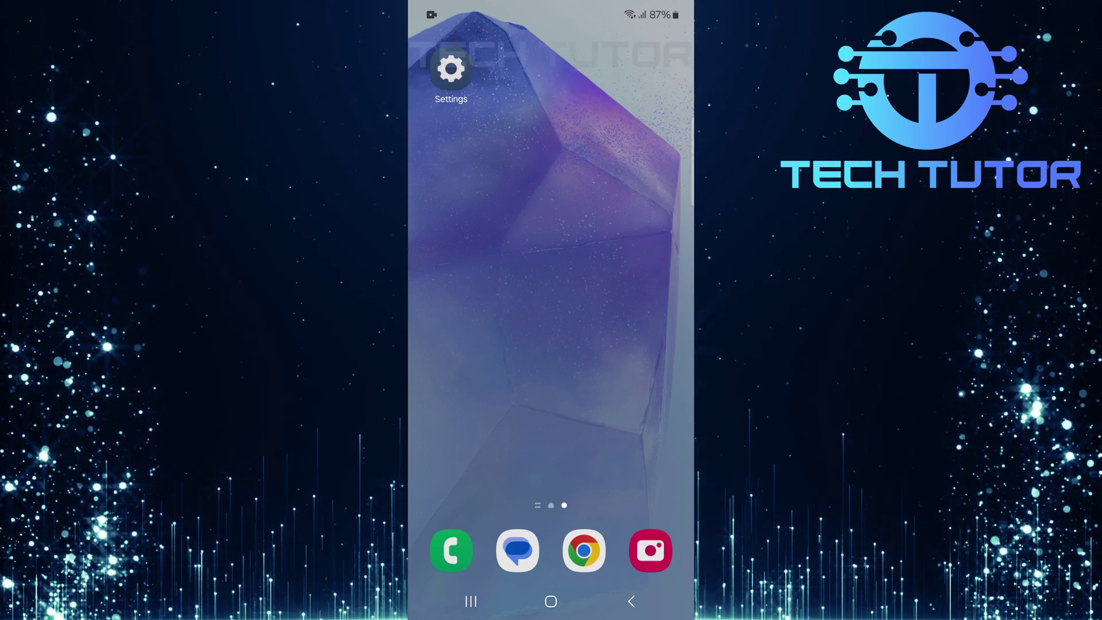
# Open Settings from the quick settings panel and go to the Apps page.
pyautogui.moveTo(551, 9); pyautogui.dragTo(551, 259)
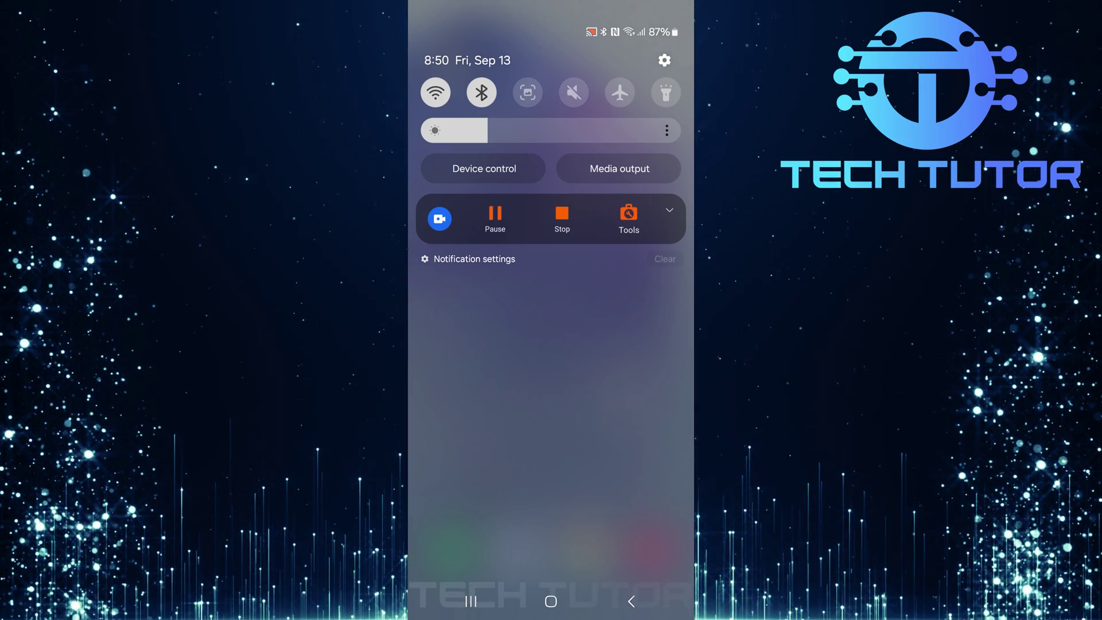
pyautogui.click(664, 60)
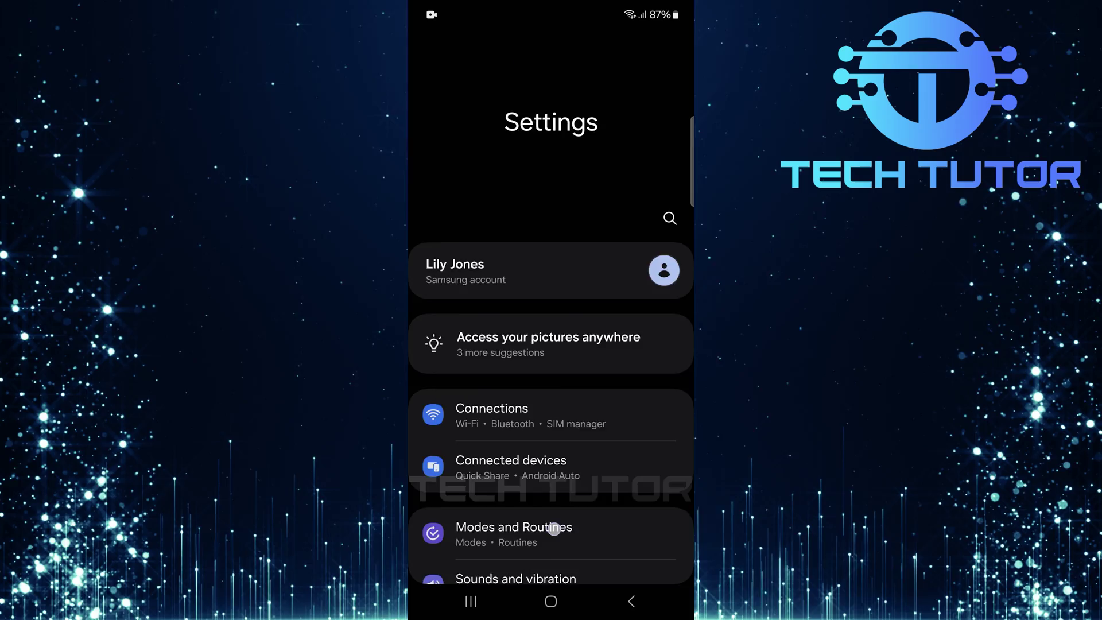
pyautogui.scroll(-10, 551, 431)
pyautogui.scroll(-5, 551, 430)
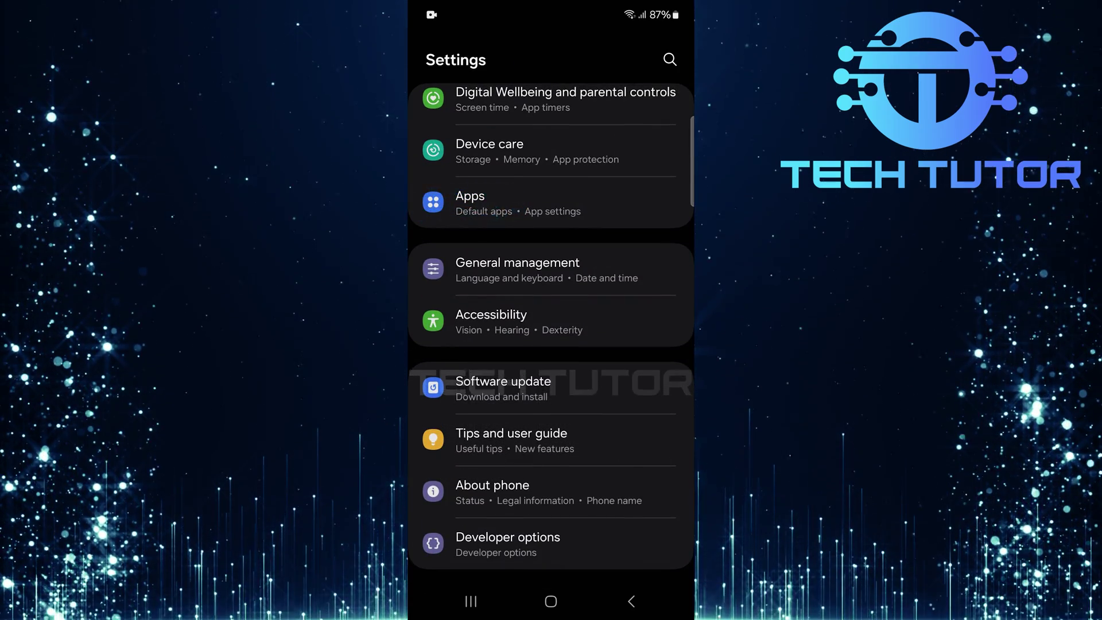
pyautogui.click(551, 203)
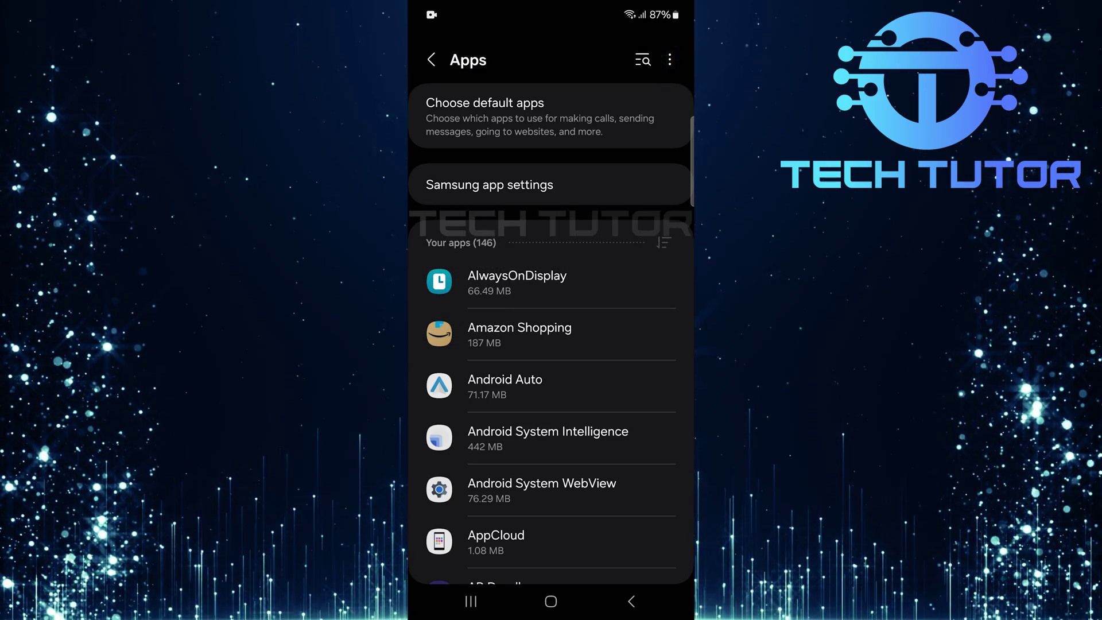
# Choose Special access from the Apps page's more-options menu.
pyautogui.click(669, 59)
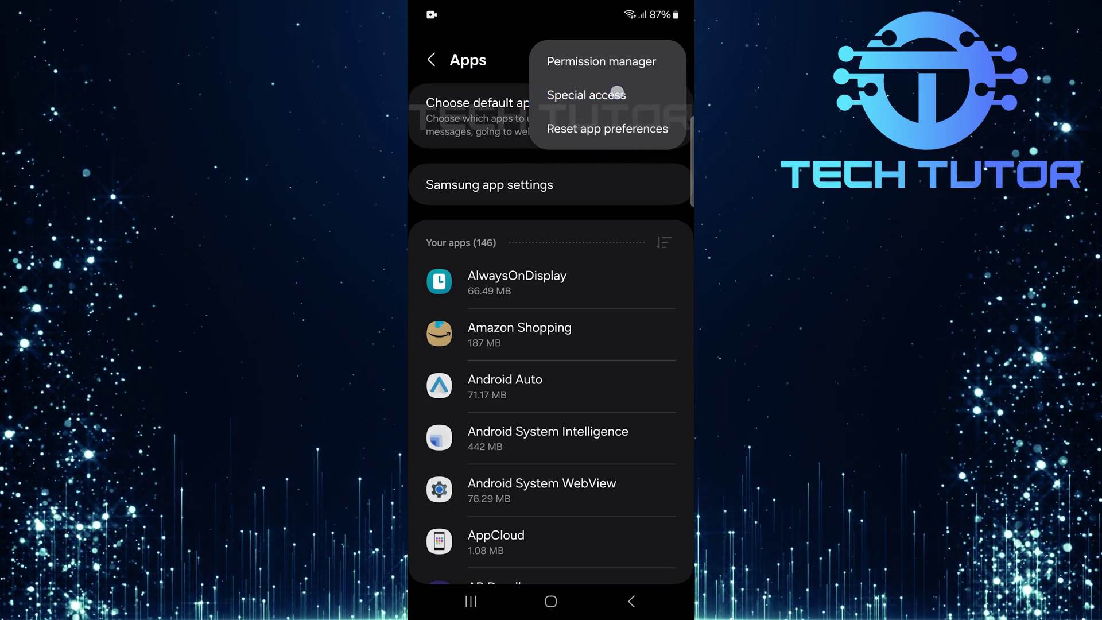
pyautogui.click(587, 95)
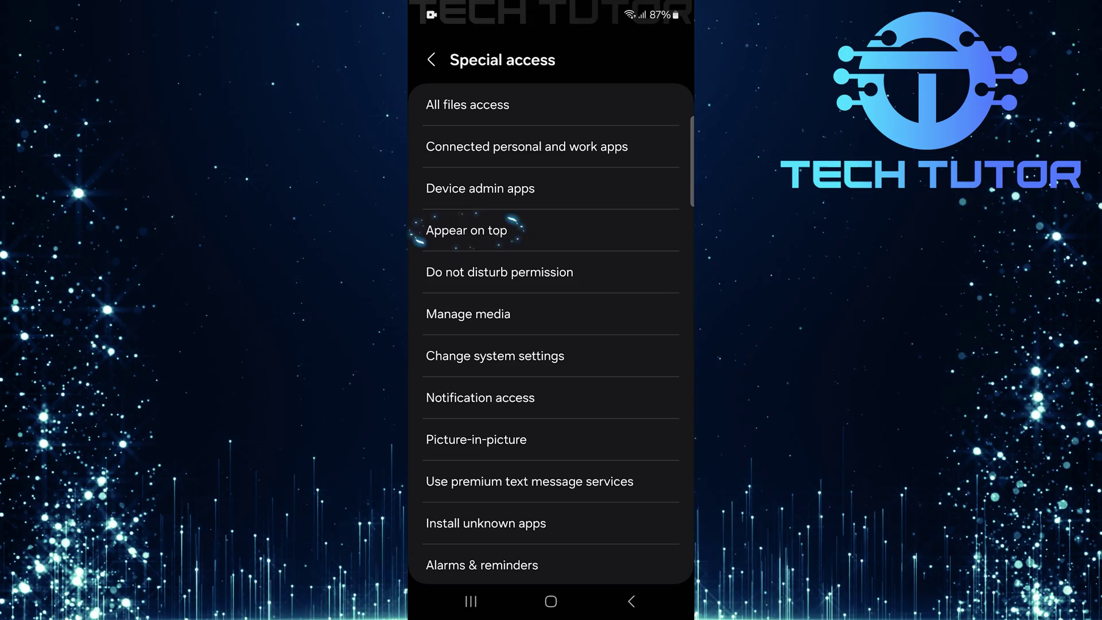
# Turn on Dashlane's toggle in the Appear on top permission list.
pyautogui.click(482, 230)
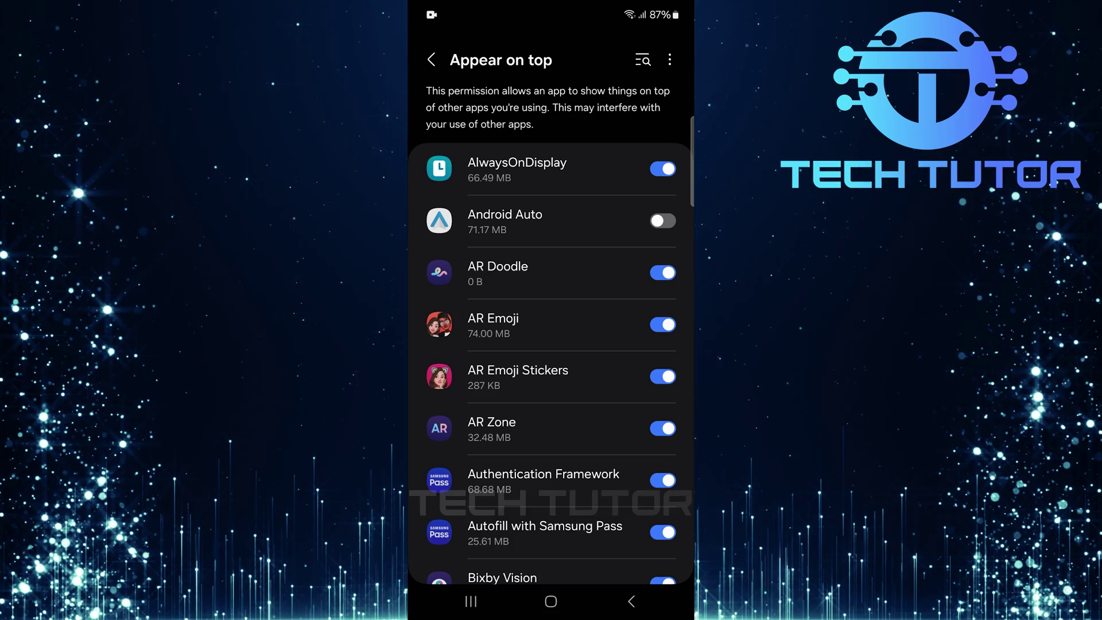
pyautogui.scroll(-10, 551, 345)
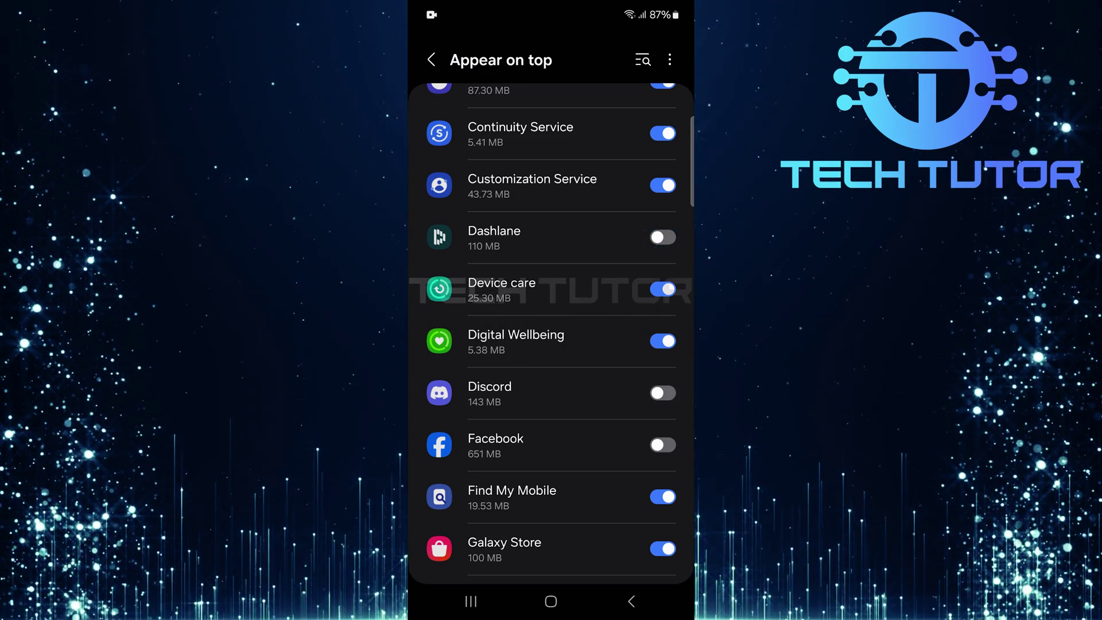
pyautogui.click(662, 237)
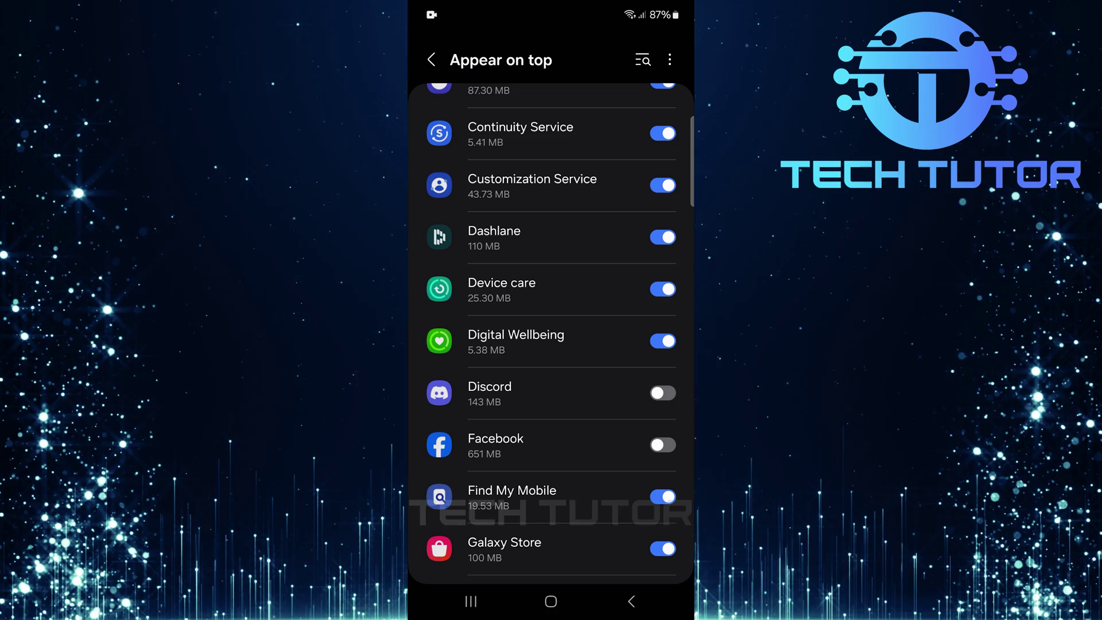
# Back out to the main Settings list and select Developer options.
pyautogui.click(431, 60)
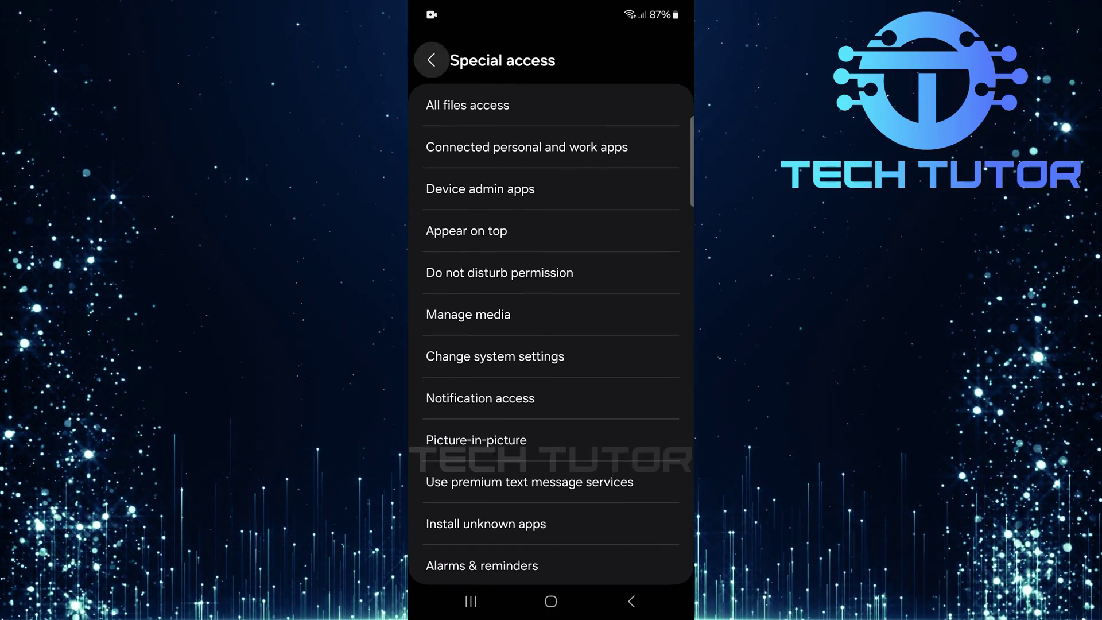
pyautogui.click(431, 60)
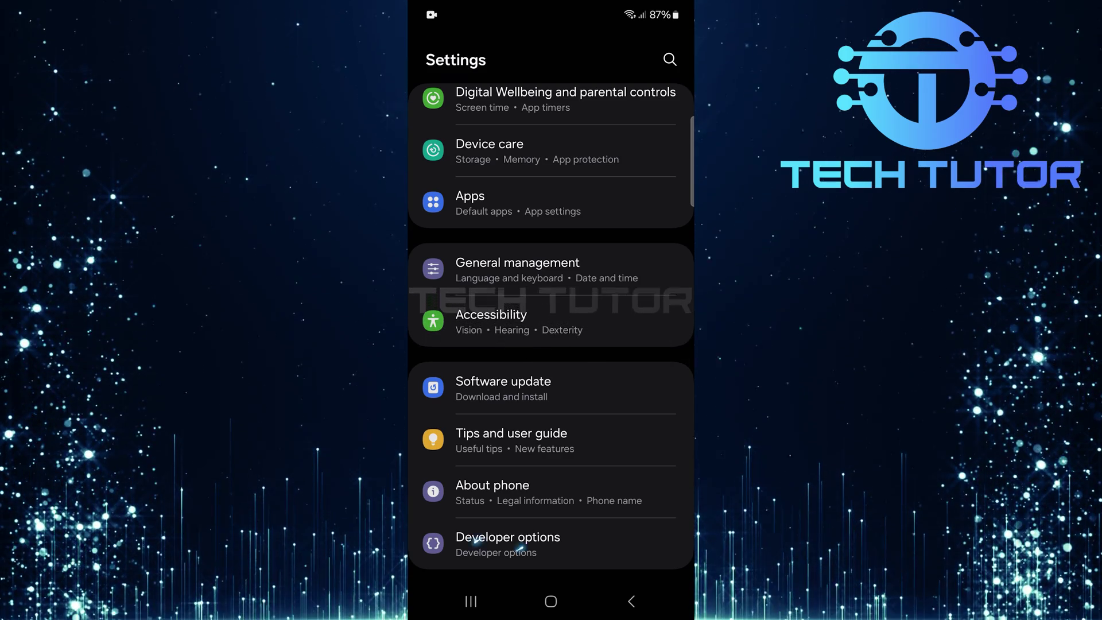
pyautogui.click(551, 544)
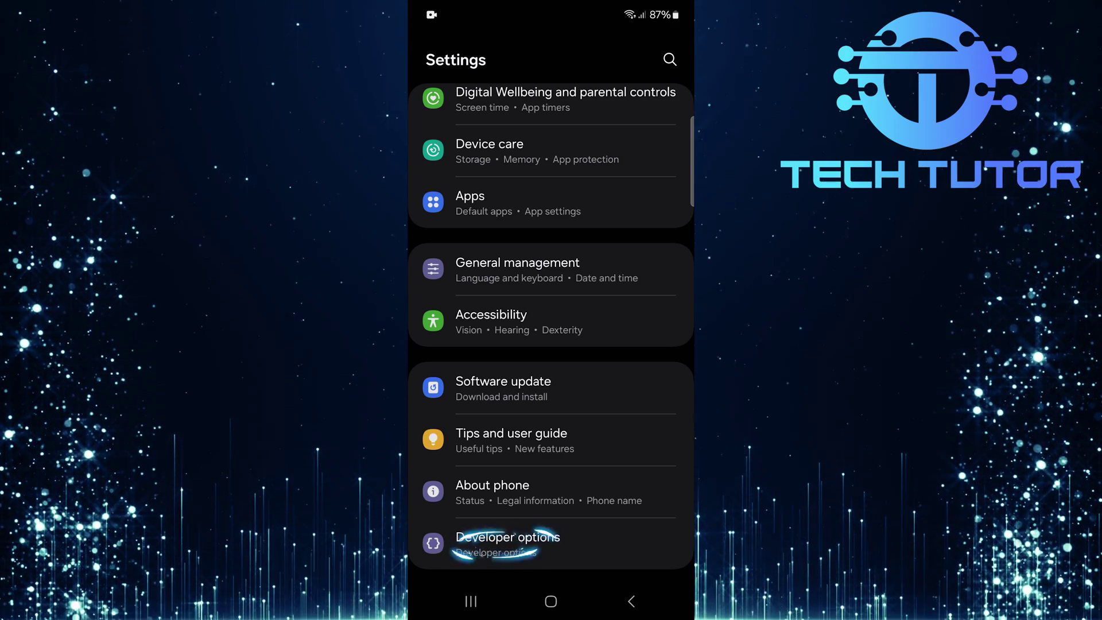
pyautogui.click(551, 544)
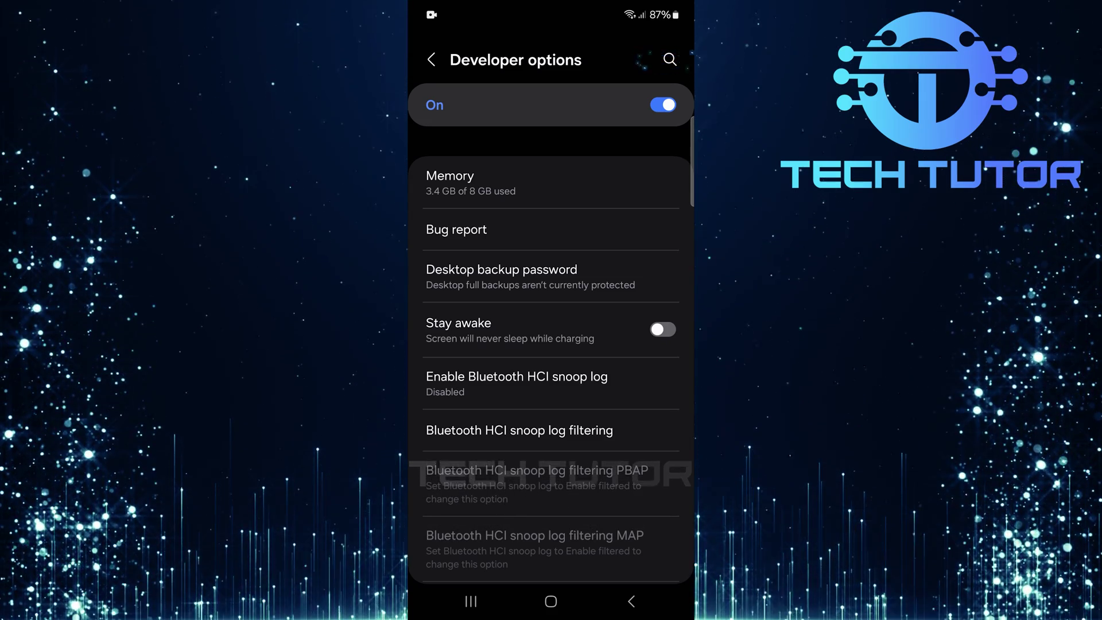
# Find 'Allow screen overlays on Settings' through recent searches and switch it on.
pyautogui.click(670, 60)
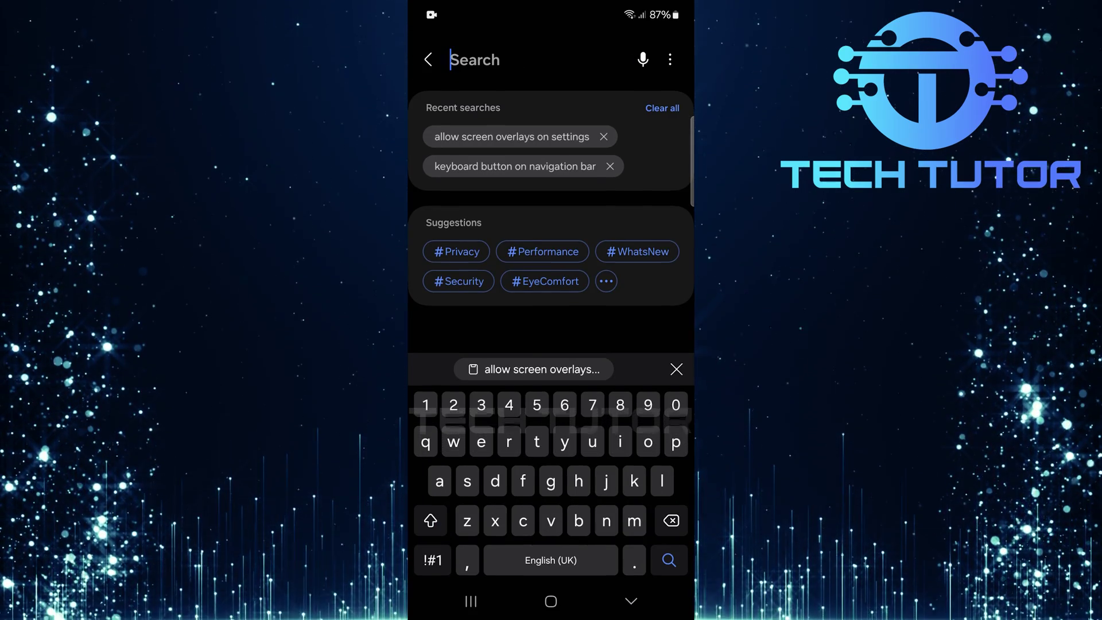
pyautogui.click(512, 136)
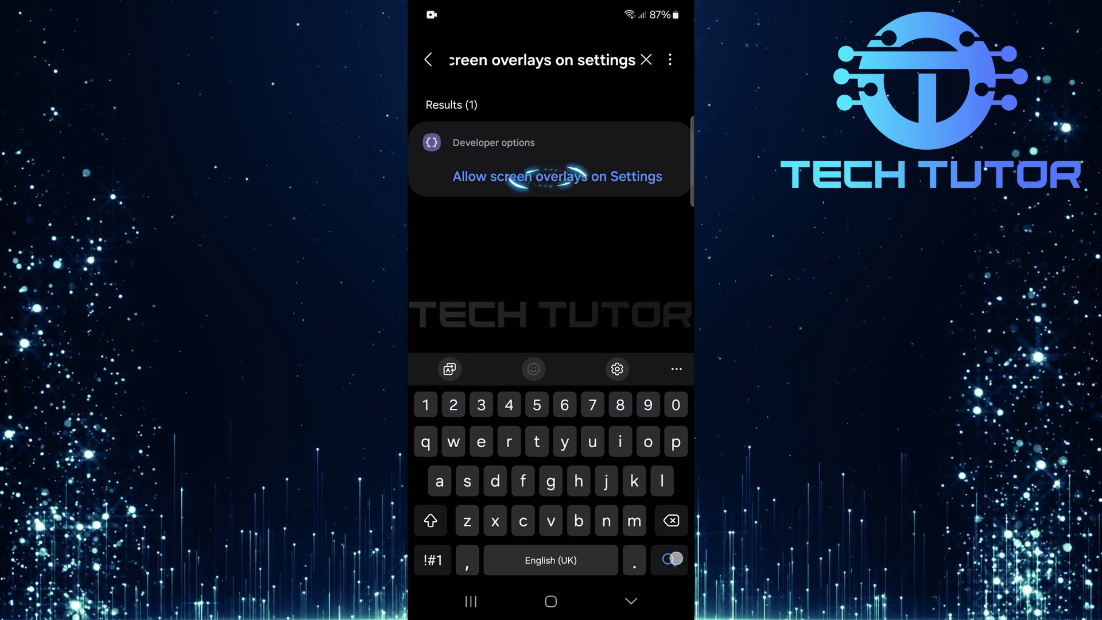
pyautogui.click(557, 176)
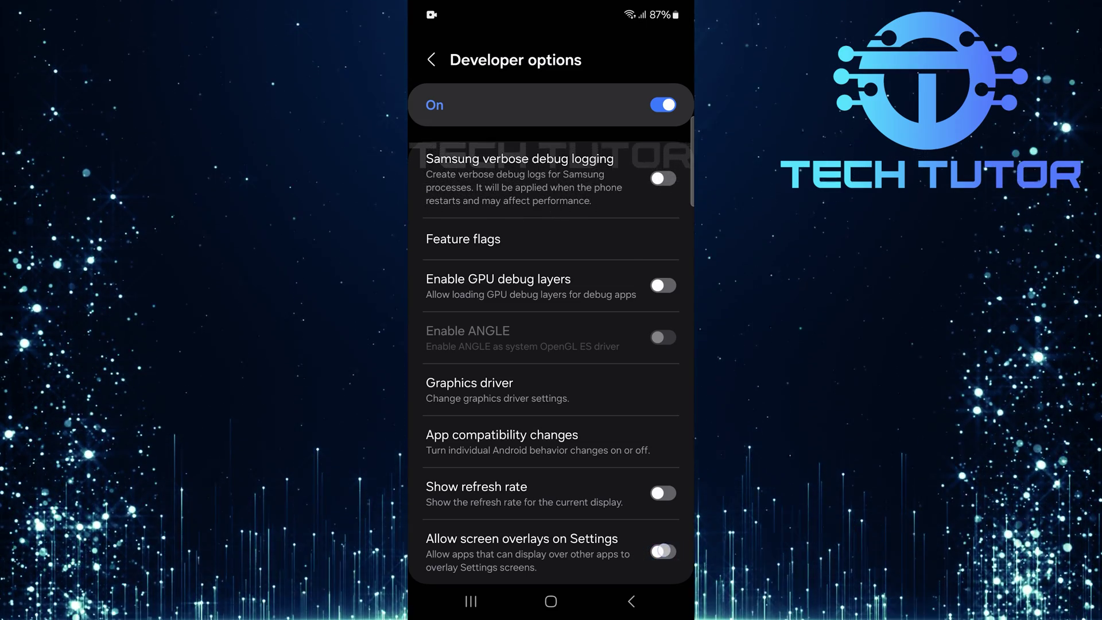
pyautogui.click(663, 552)
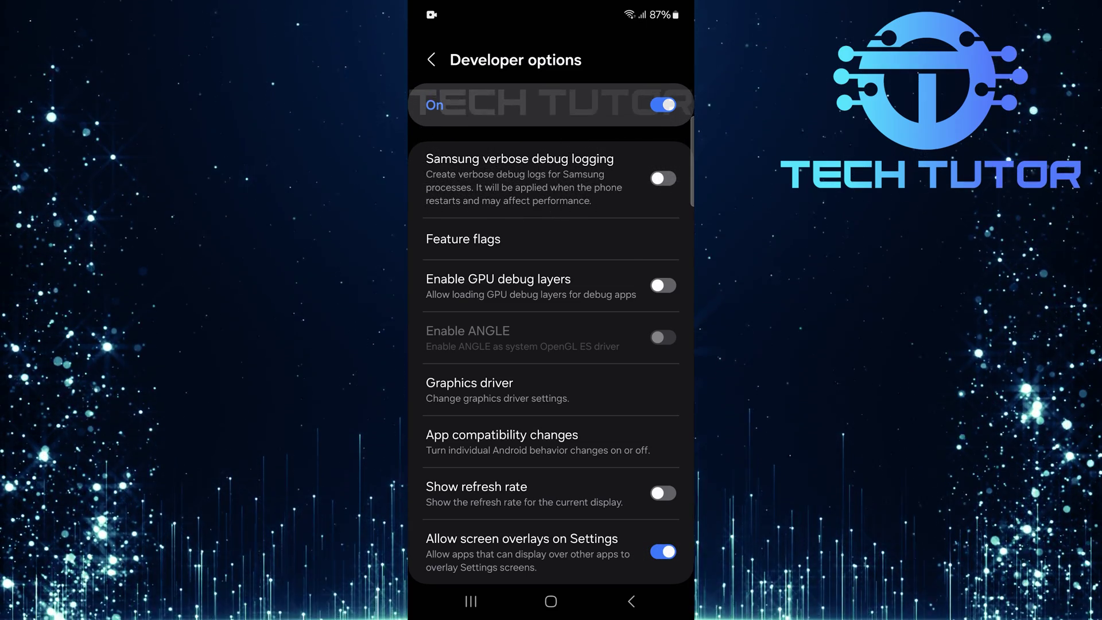